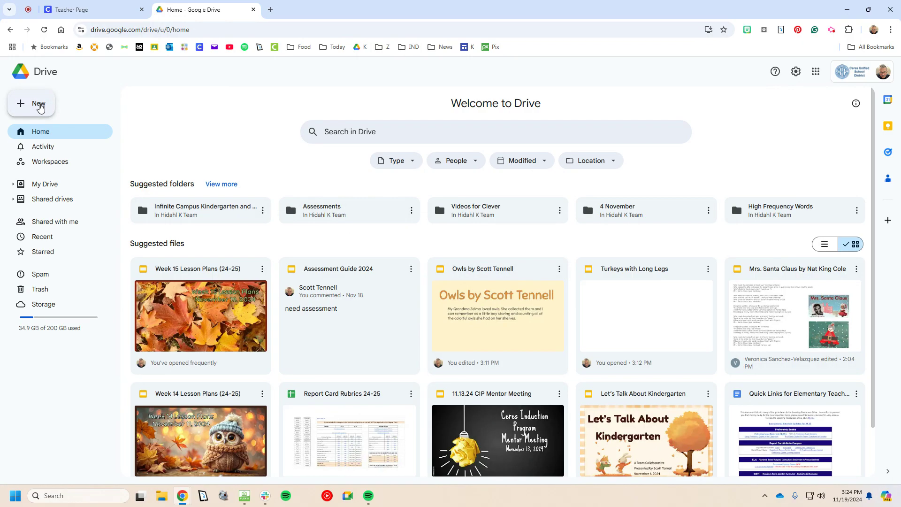
Step: Create a Slides deck named 'November Videos for Clever' and delete the title slide's placeholders
click(39, 106)
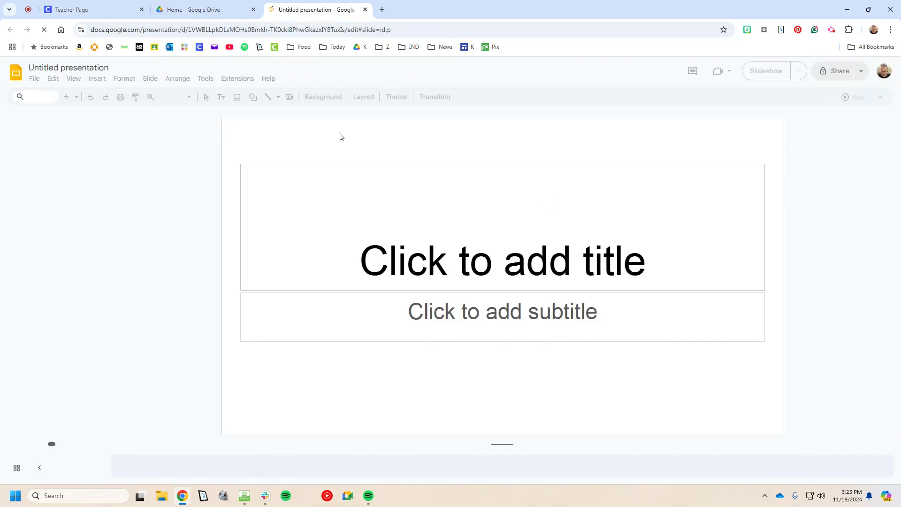
click(83, 67)
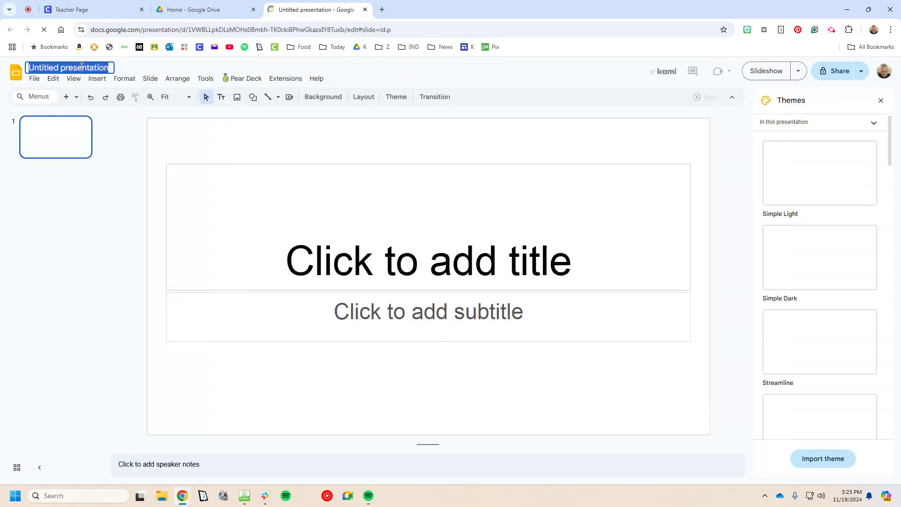
text(Novemb)
key(Return)
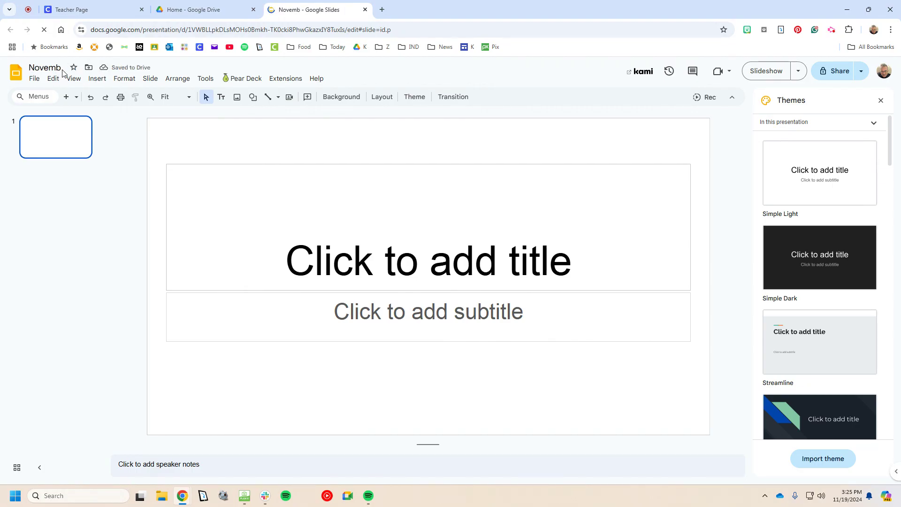
click(64, 68)
text(er V)
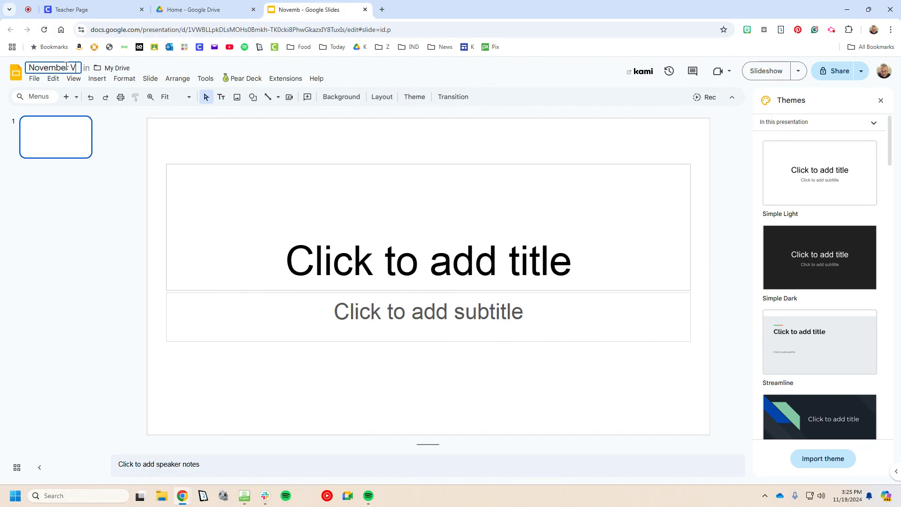
text(ideos for Cl)
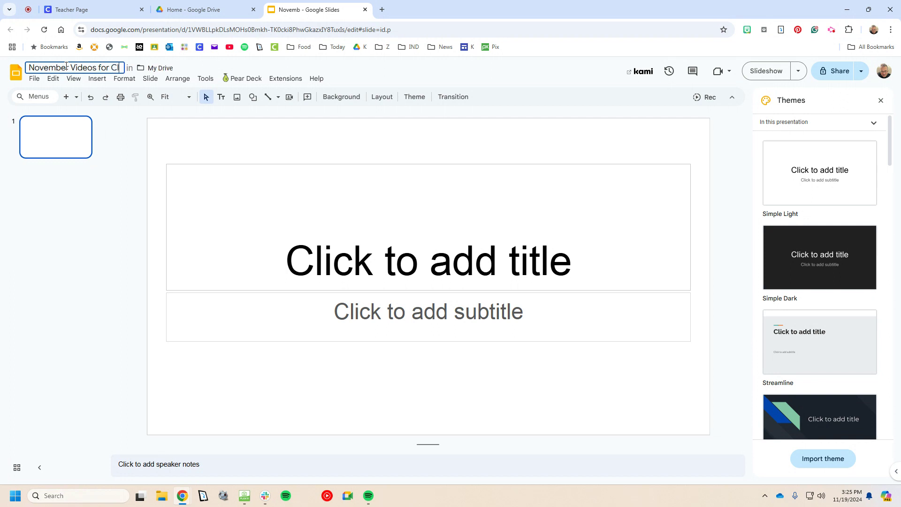
text(ever)
click(62, 254)
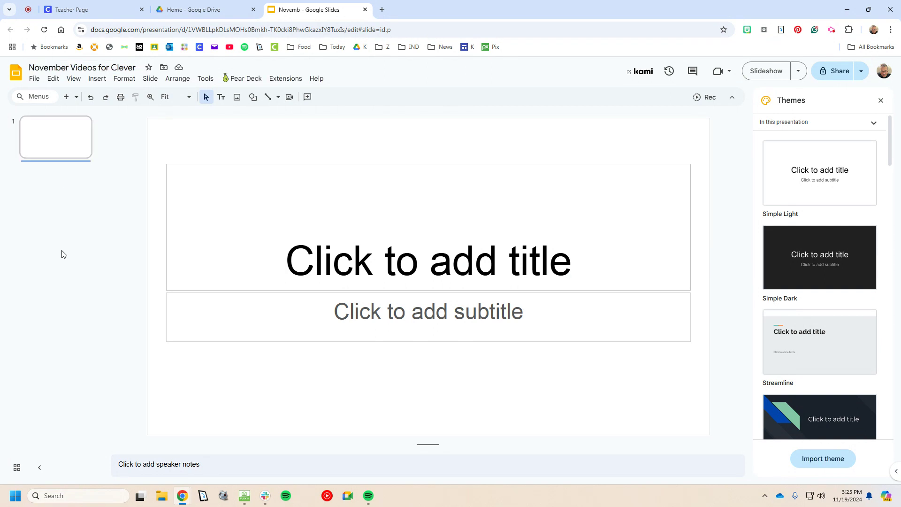
drag(382, 389, 297, 145)
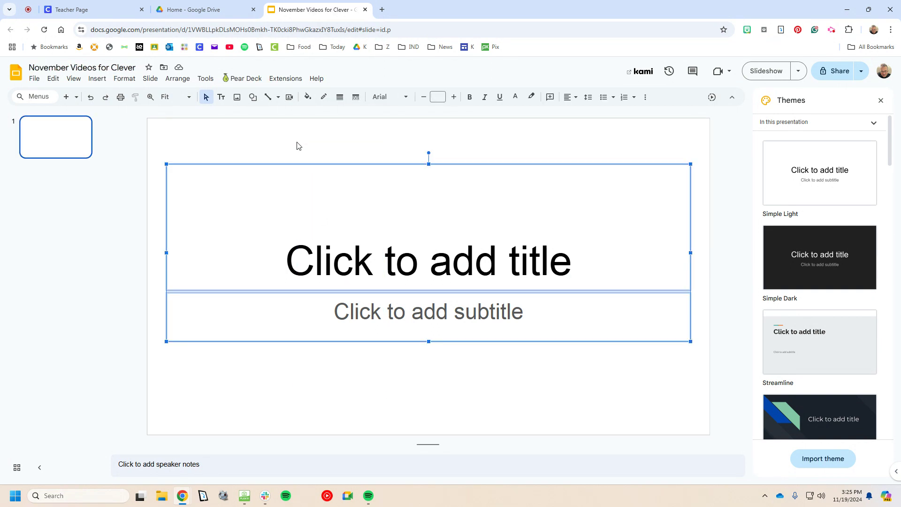
key(Delete)
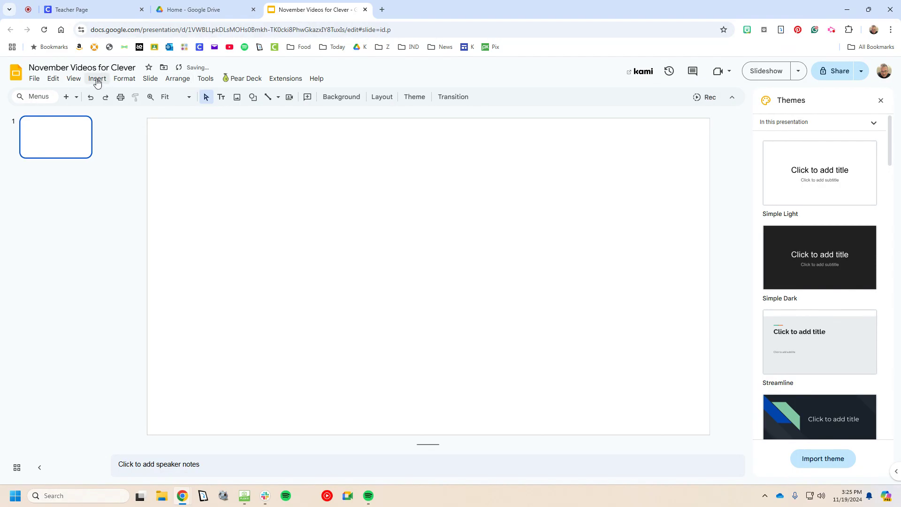
Step: Search YouTube for 'Tennell Alphabet' and embed 'The Alphabet 2022' on the first slide
click(97, 84)
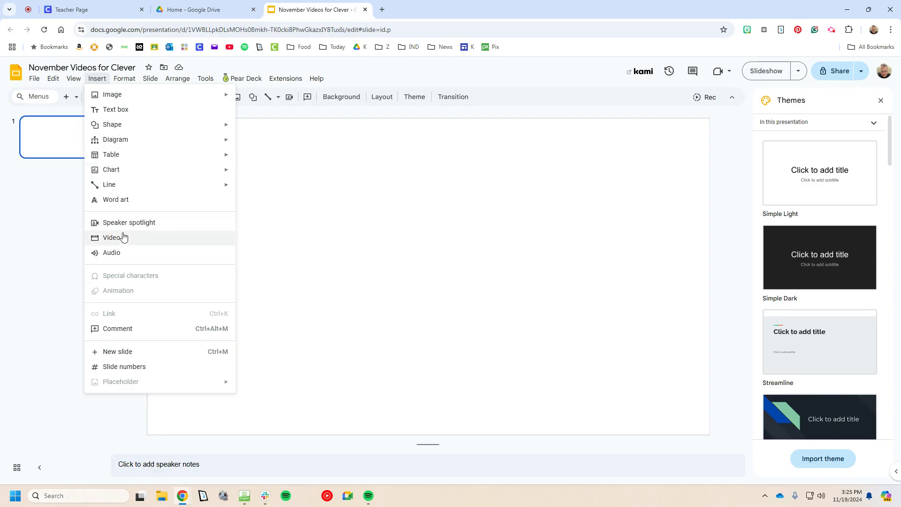
click(111, 238)
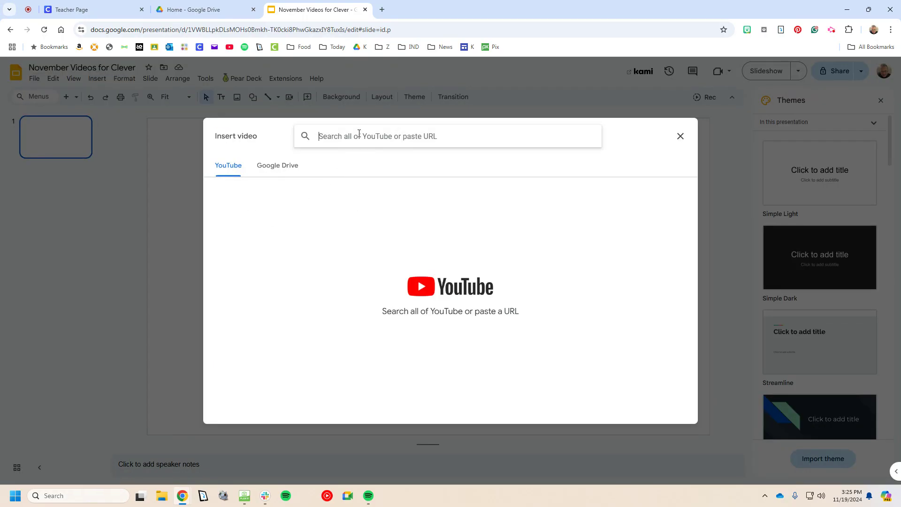
text(Tennell Alp)
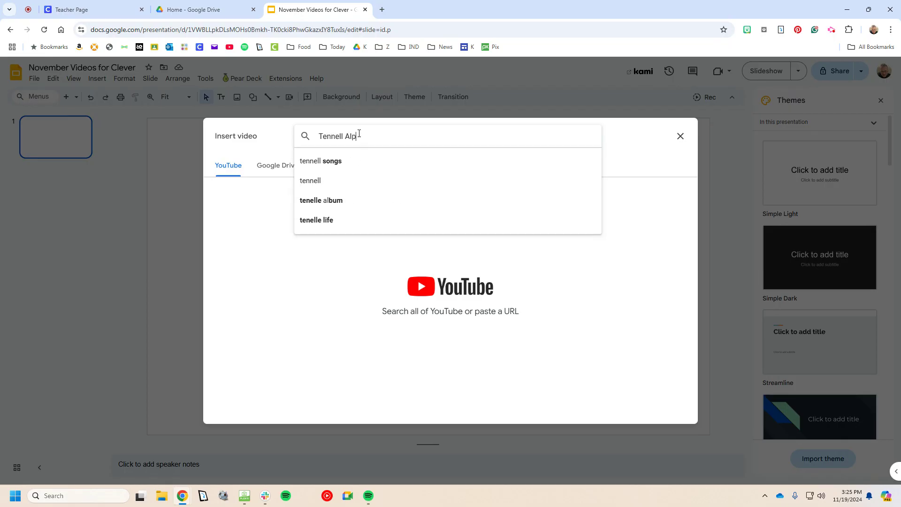
text(habet)
key(Return)
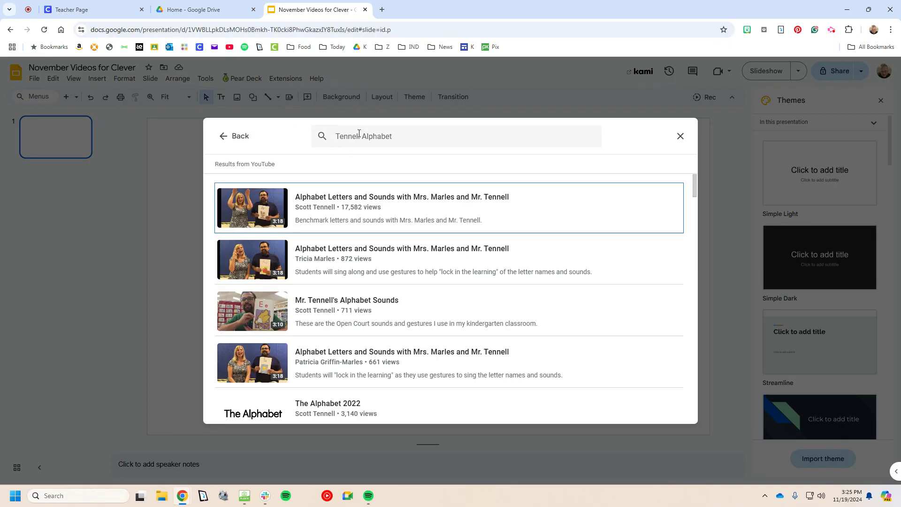
scroll(350, 275, down, 3)
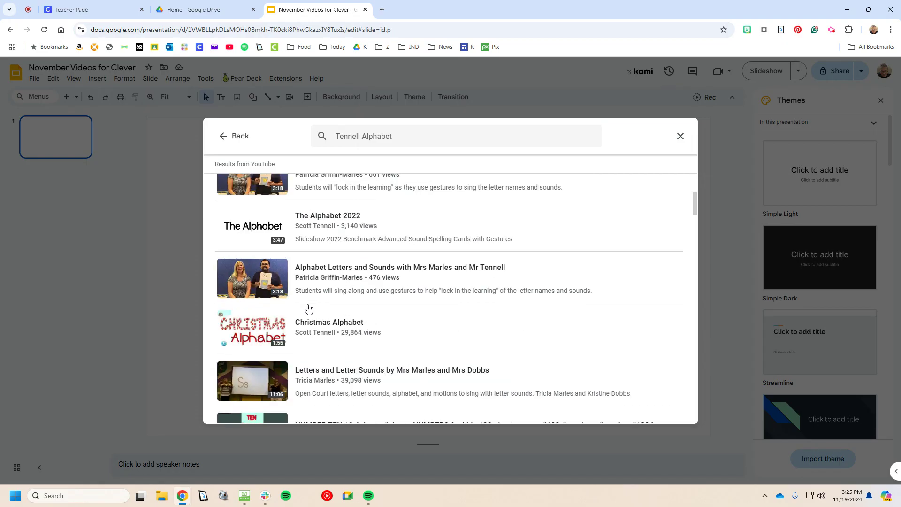
click(335, 229)
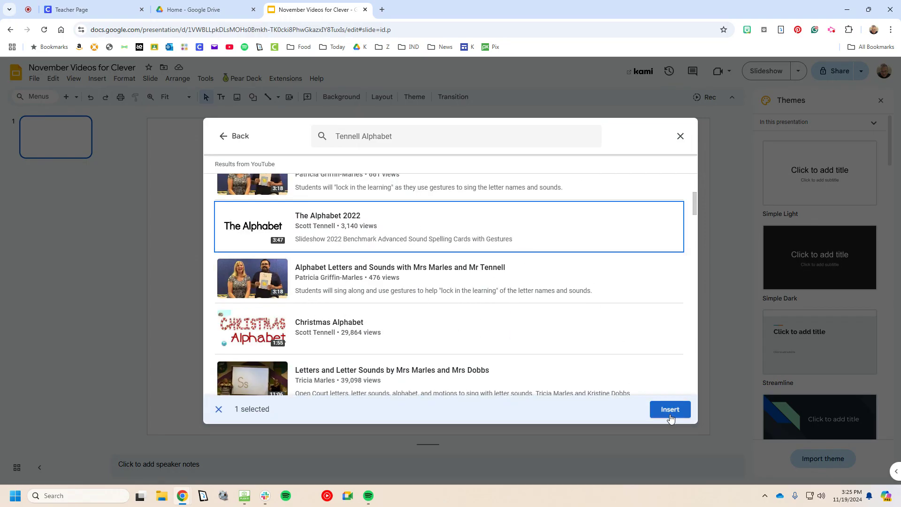
click(669, 410)
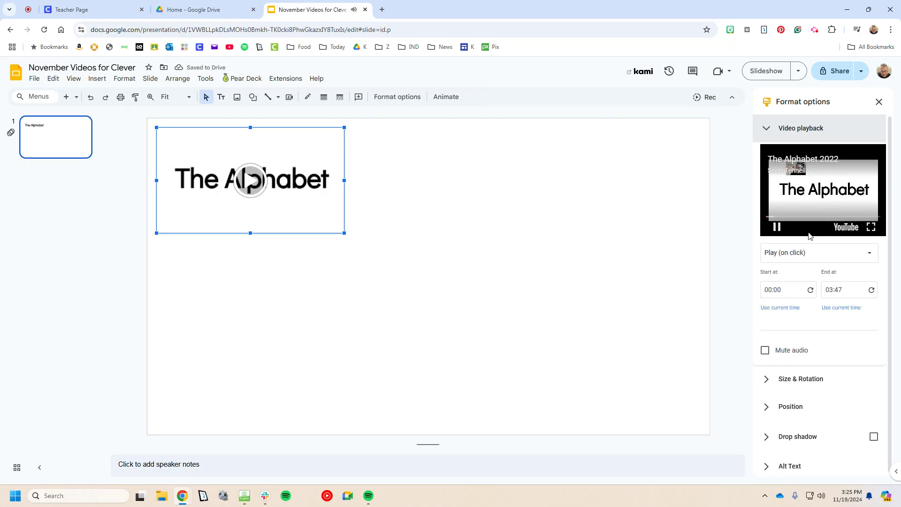
click(778, 228)
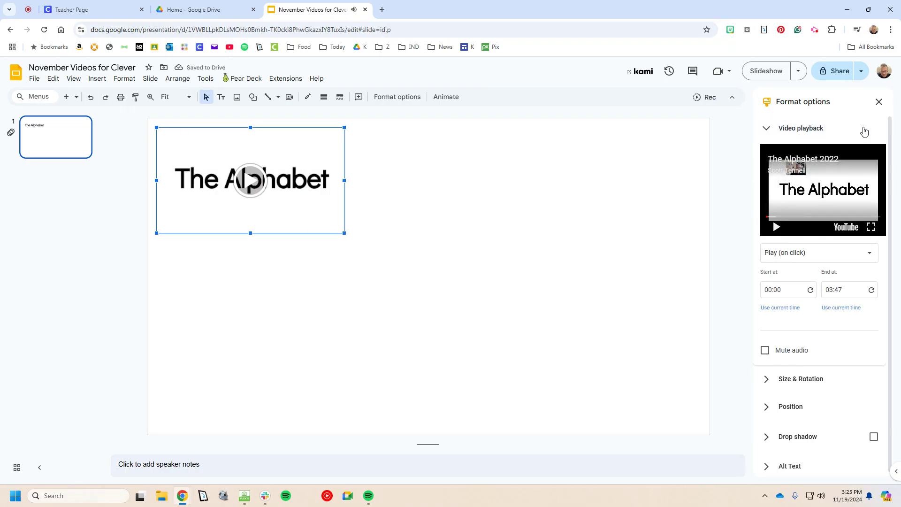
click(881, 104)
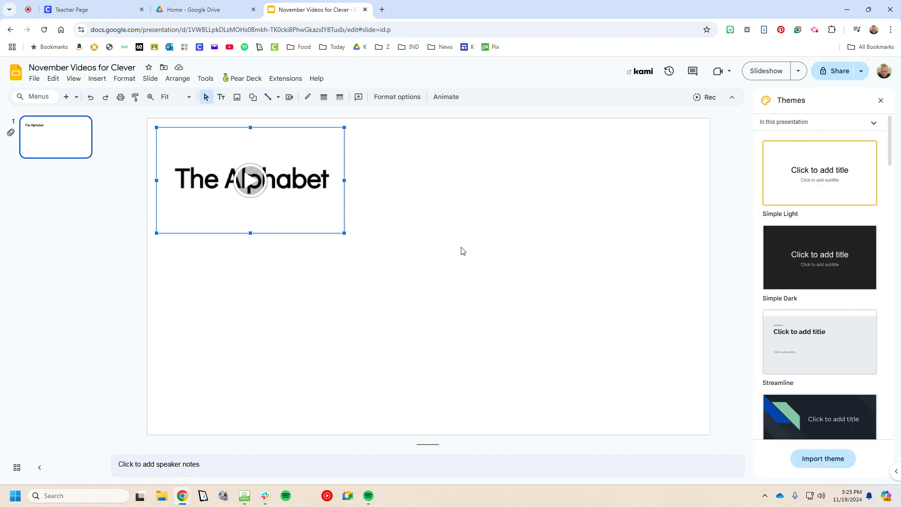
Step: Search YouTube for 'who let the letters out' and insert the first result beside The Alphabet
click(98, 78)
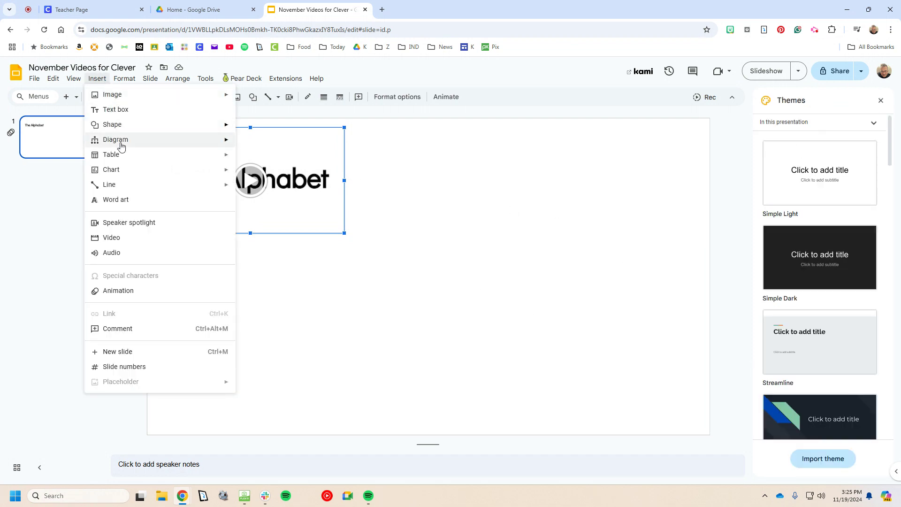
click(119, 238)
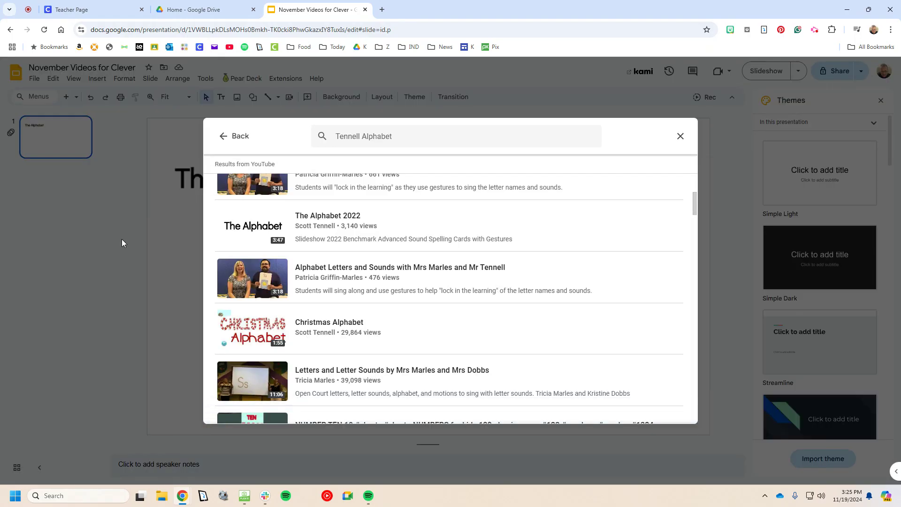
click(322, 145)
triple_click(392, 138)
text(who let the lett)
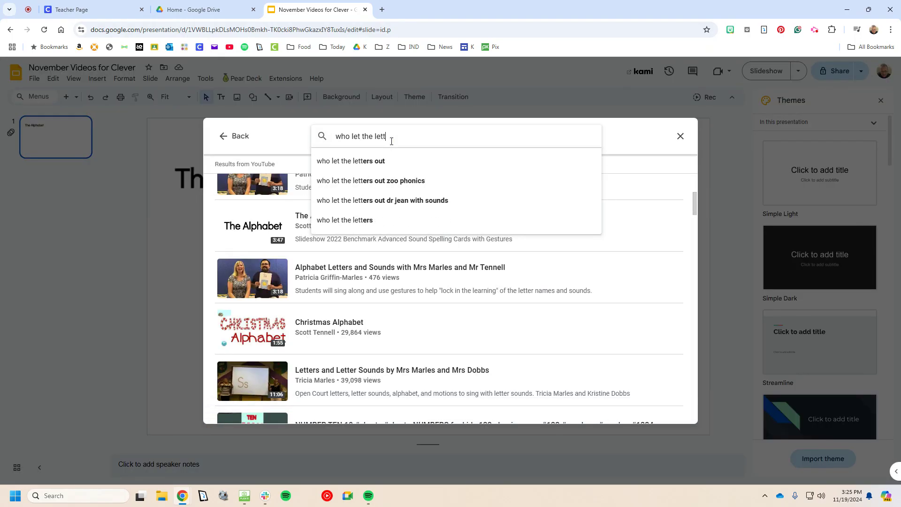
text(ers out)
key(Return)
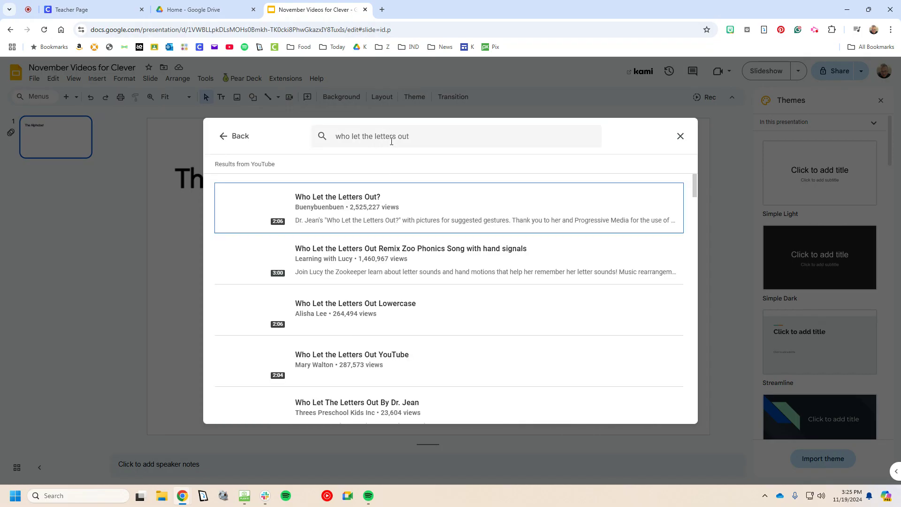
click(372, 202)
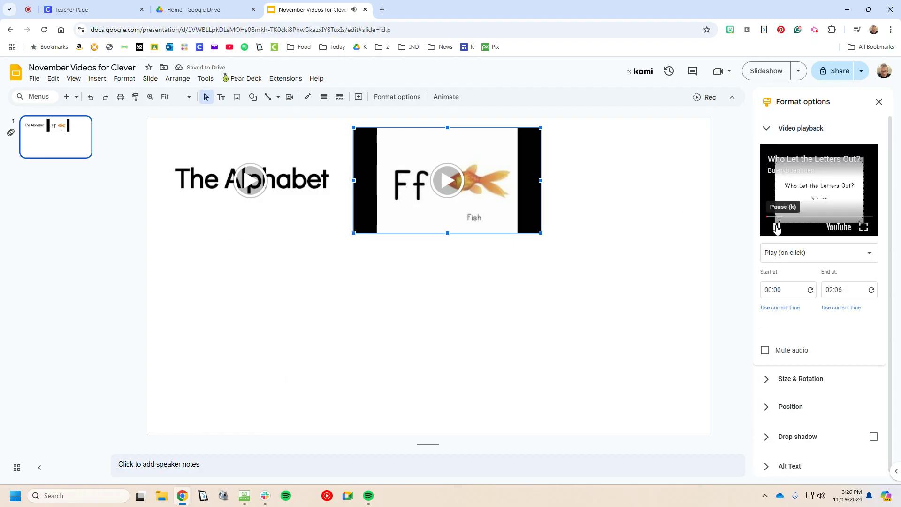
click(777, 227)
click(877, 102)
click(465, 271)
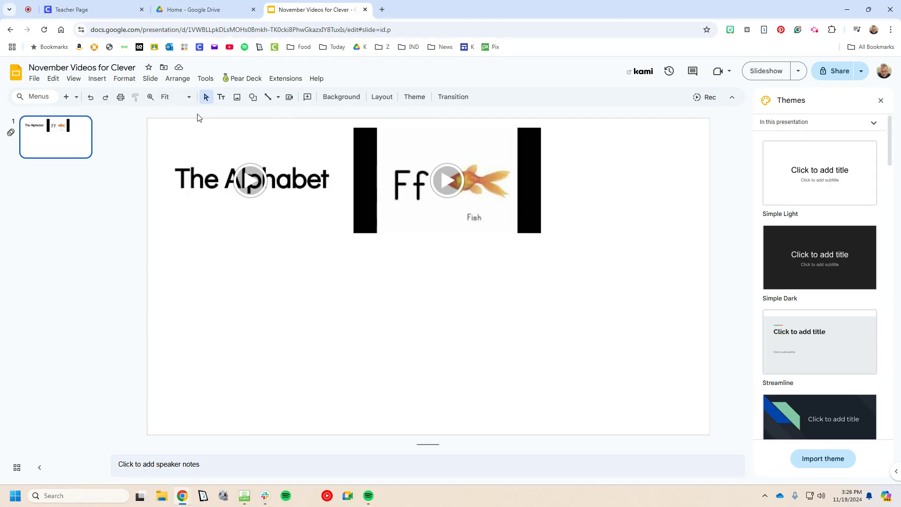
click(97, 79)
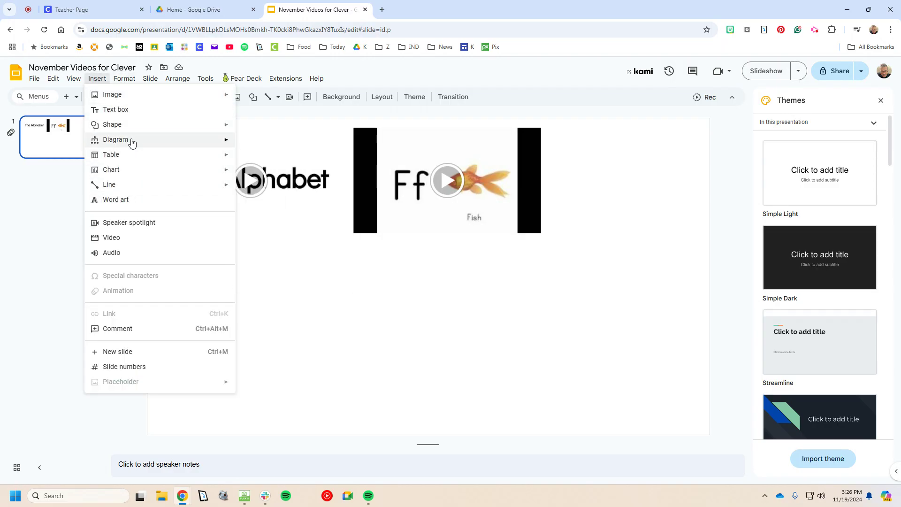
Step: Search YouTube for 'owls for kids' and insert FreeSchool's 'All About Owls for Kids' video
click(122, 242)
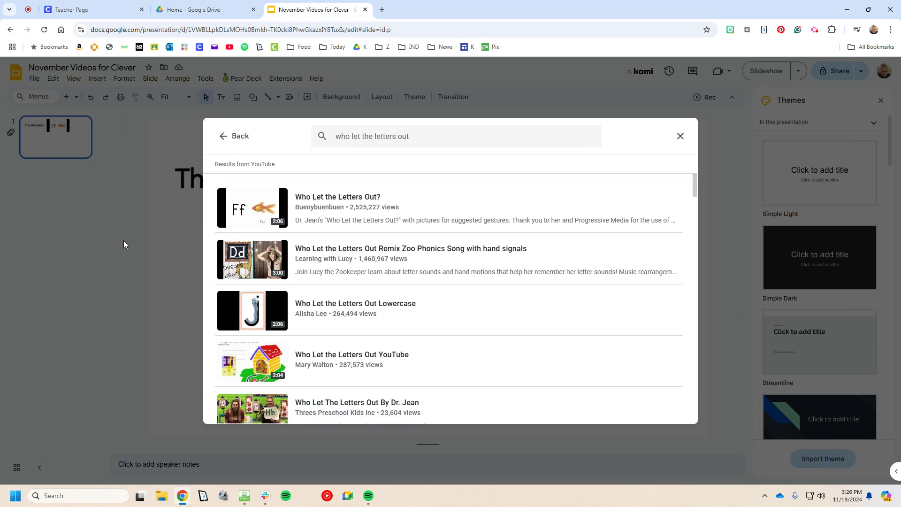
triple_click(384, 137)
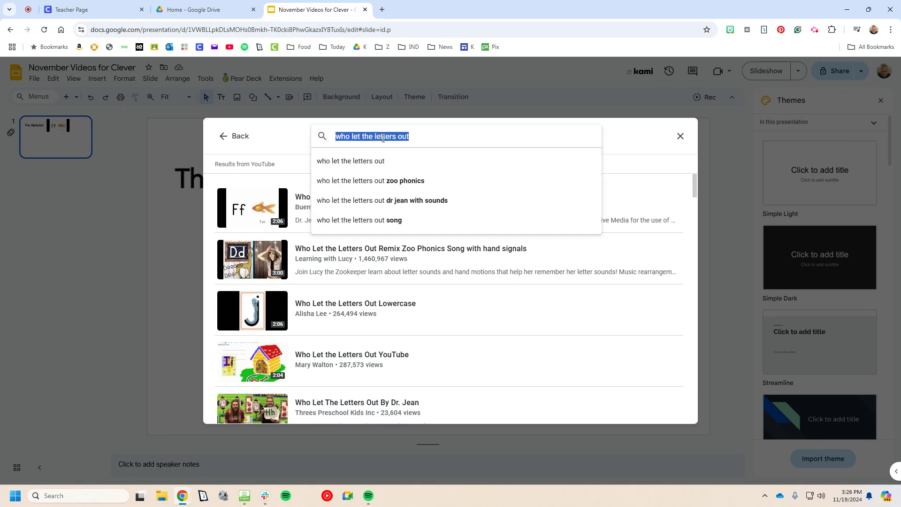
text(s)
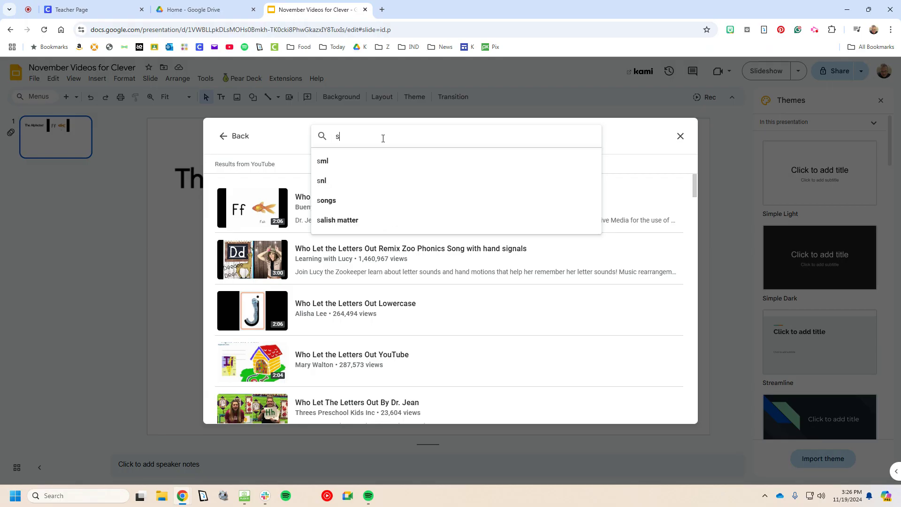
text(c)
key(BackSpace)
key(BackSpace)
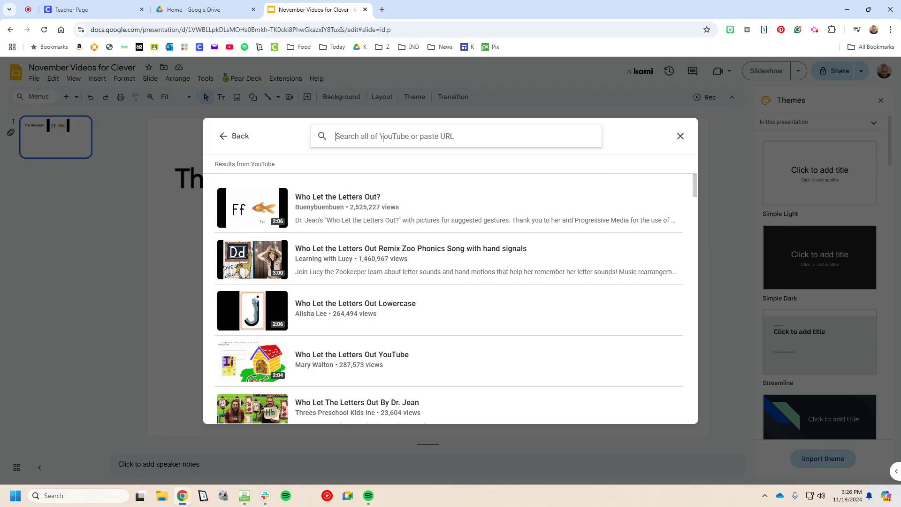
text(owls for kids)
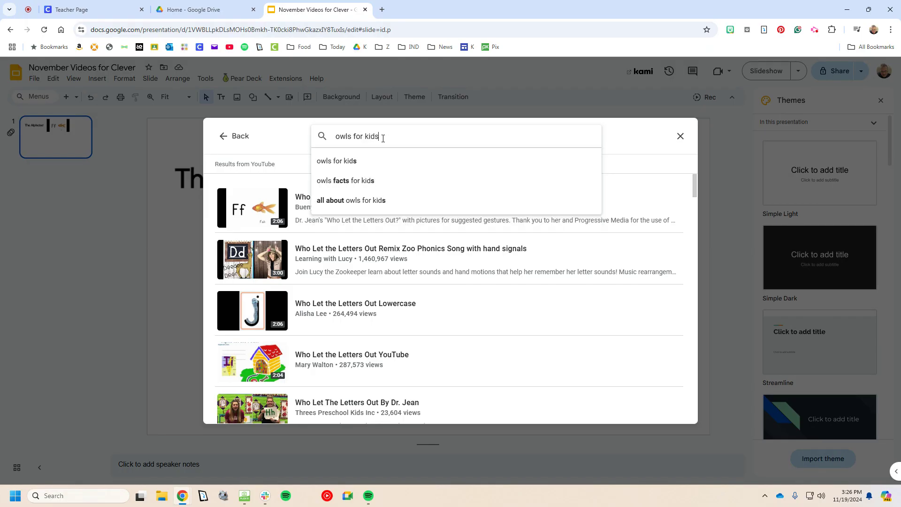
key(Return)
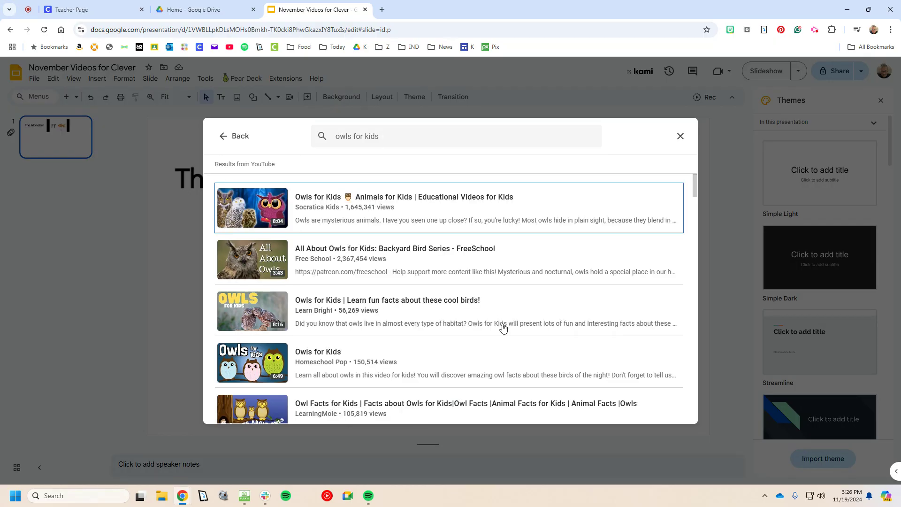
scroll(464, 295, down, 1)
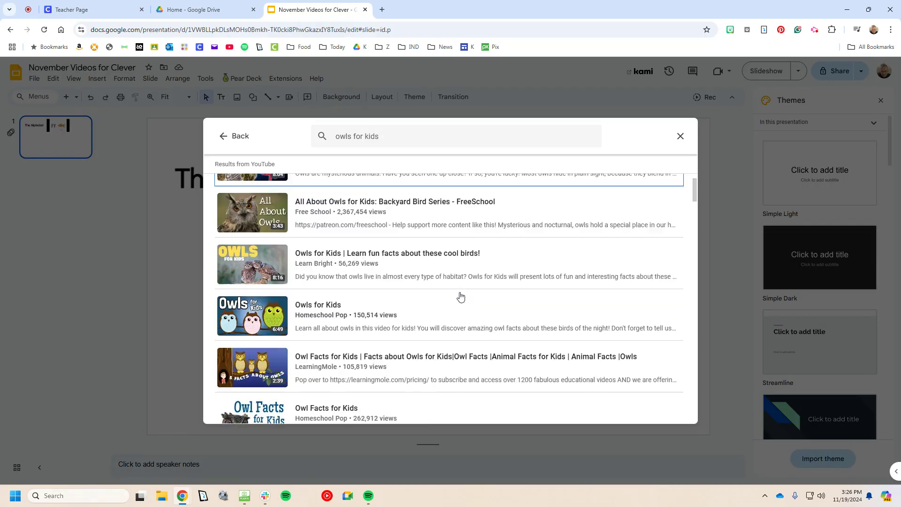
scroll(463, 294, down, 1)
scroll(458, 295, down, 1)
scroll(457, 296, up, 3)
scroll(457, 297, up, 1)
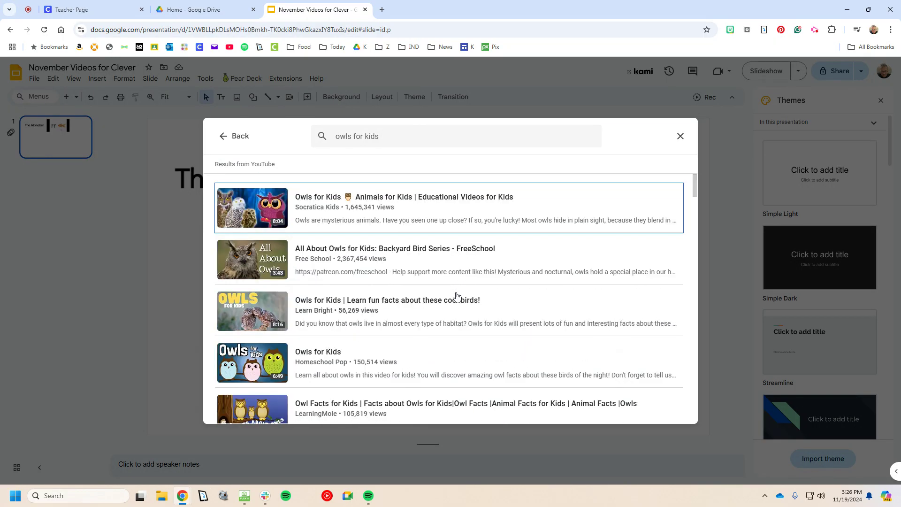
click(344, 260)
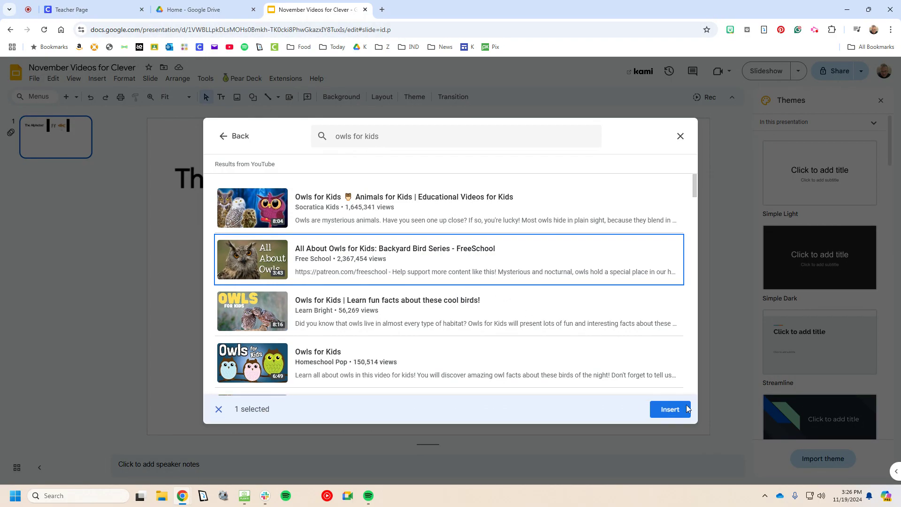
click(688, 411)
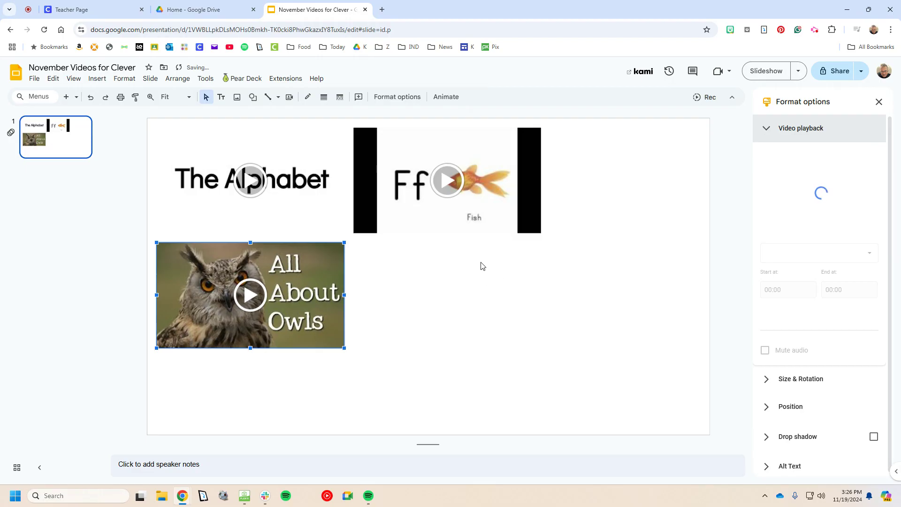
Step: Move the Ff fish video right, the owl video to bottom centre, and nudge The Alphabet right
drag(427, 206, 527, 208)
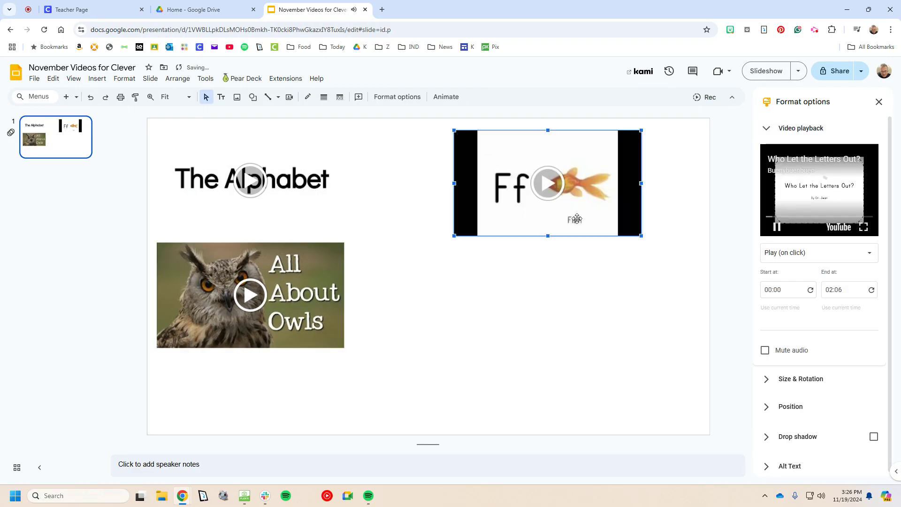
mouse_move(324, 341)
mouse_down()
mouse_move(485, 362)
mouse_move(477, 367)
mouse_up()
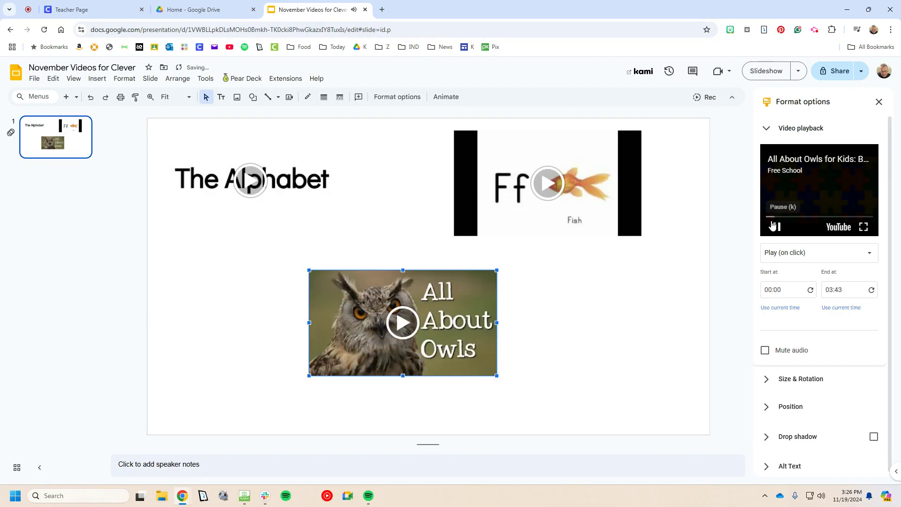
drag(356, 211, 370, 213)
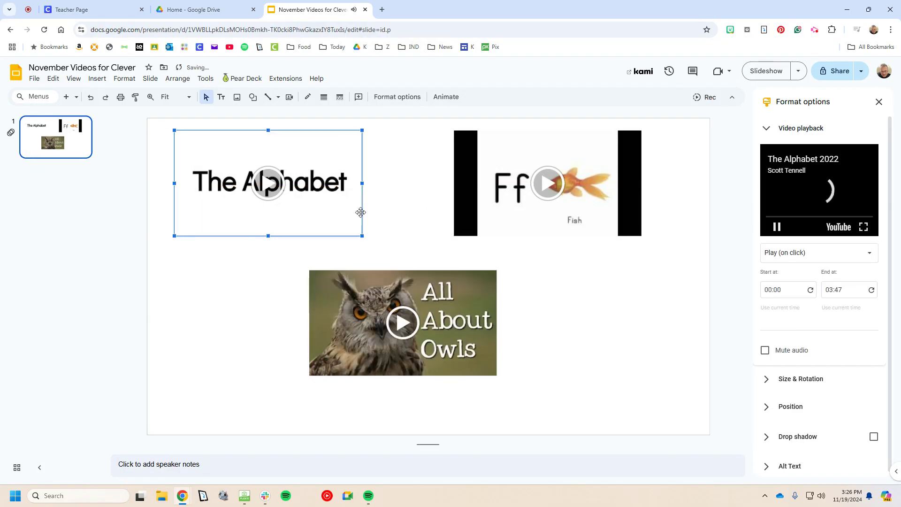
click(763, 227)
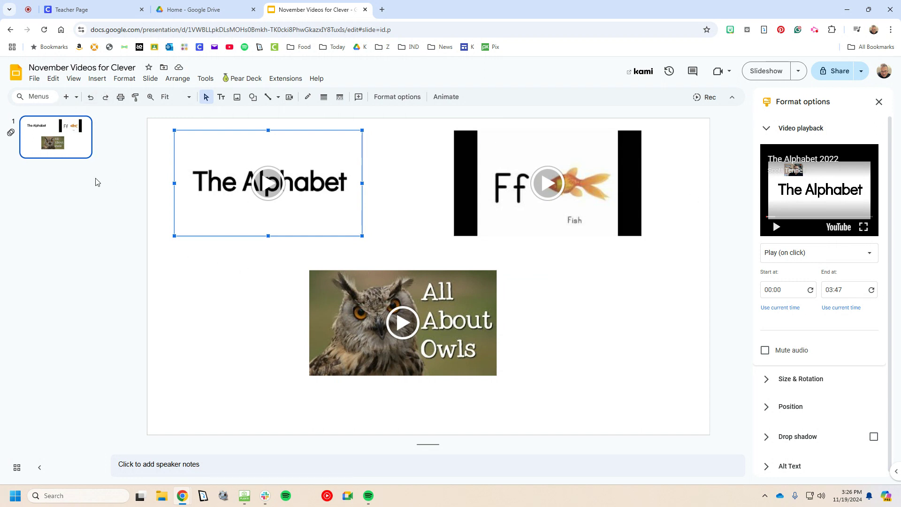
click(35, 80)
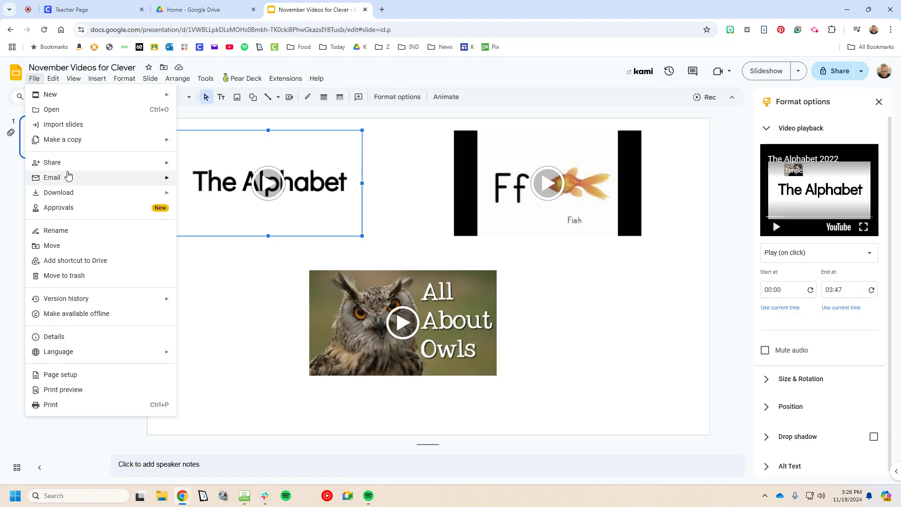
mouse_move(53, 163)
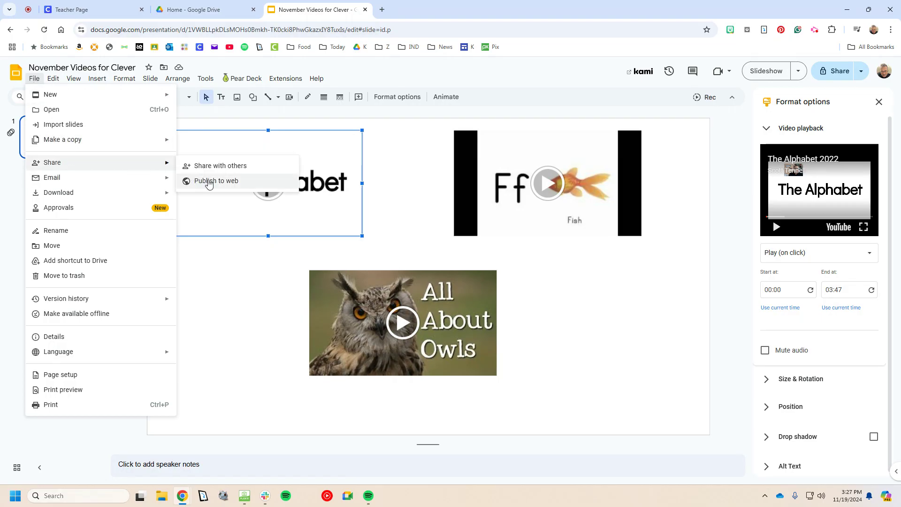
Step: Publish the deck to the web, confirm the prompt, and copy the published URL
click(209, 182)
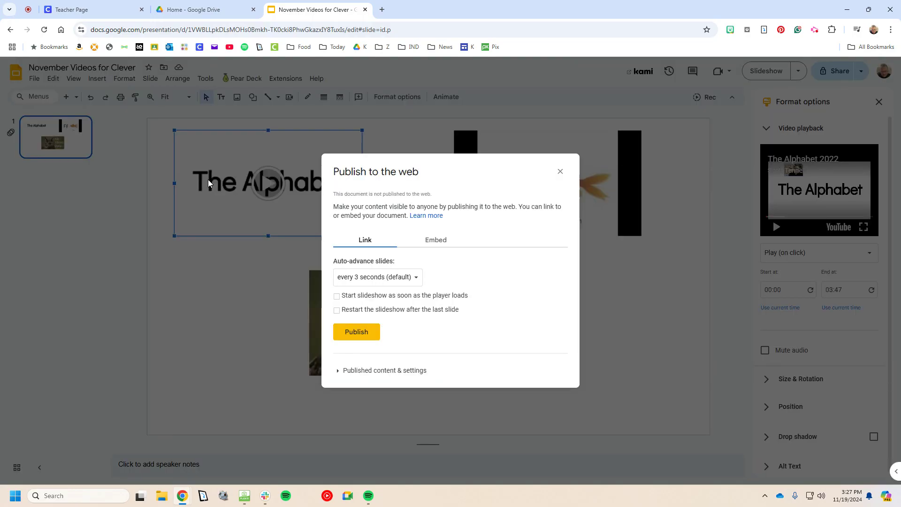
click(360, 335)
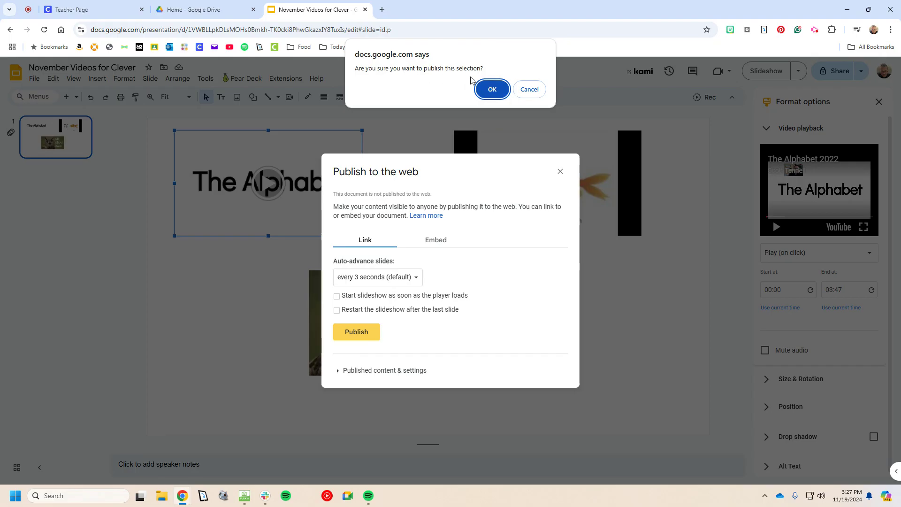
click(491, 89)
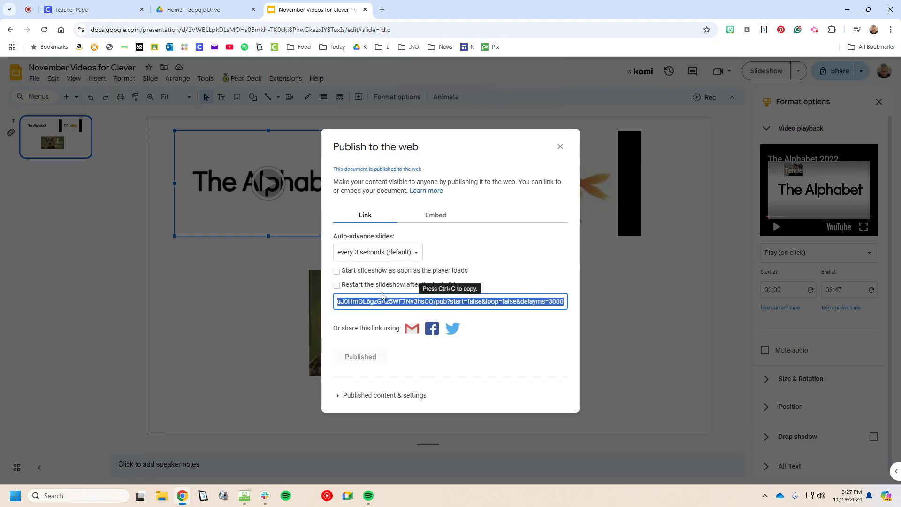
key(ctrl+c)
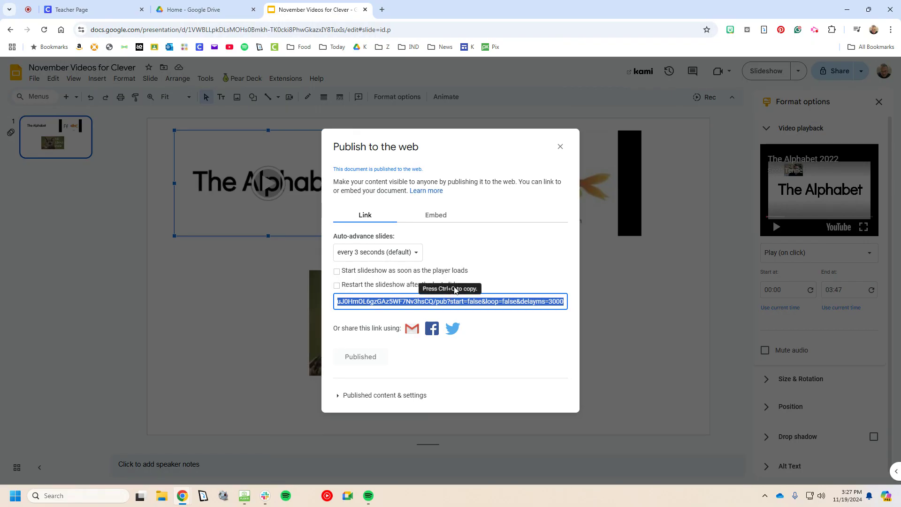
key(ctrl+c)
key(ctrl+c)
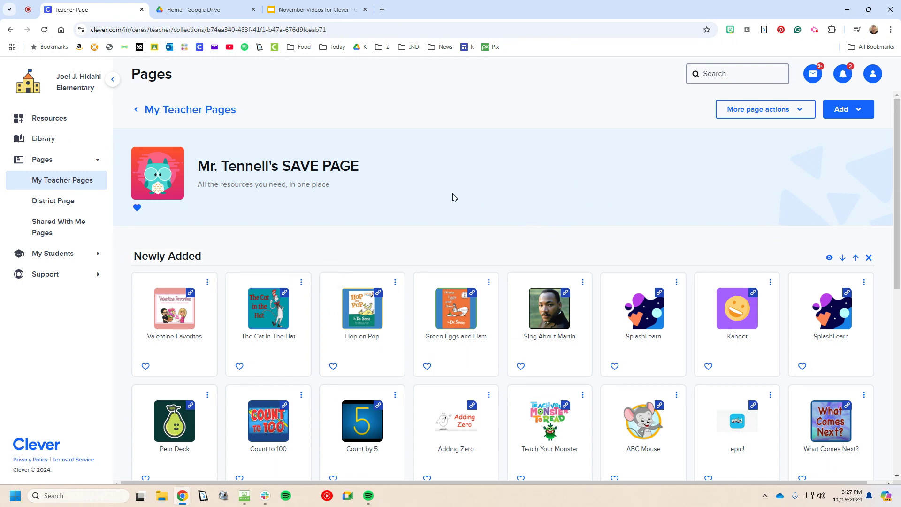
Step: Go to Mr. Tennell's Page under My Teacher Pages and begin adding a link
click(62, 183)
click(483, 253)
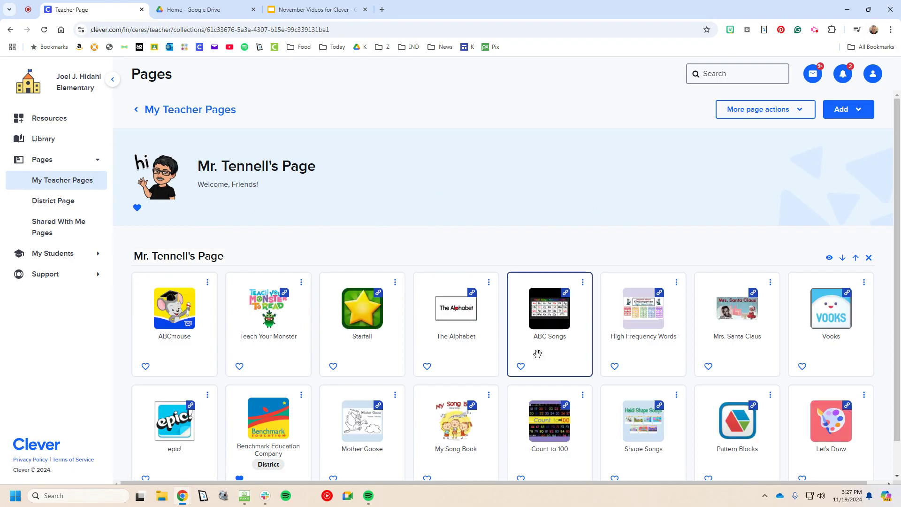
click(855, 110)
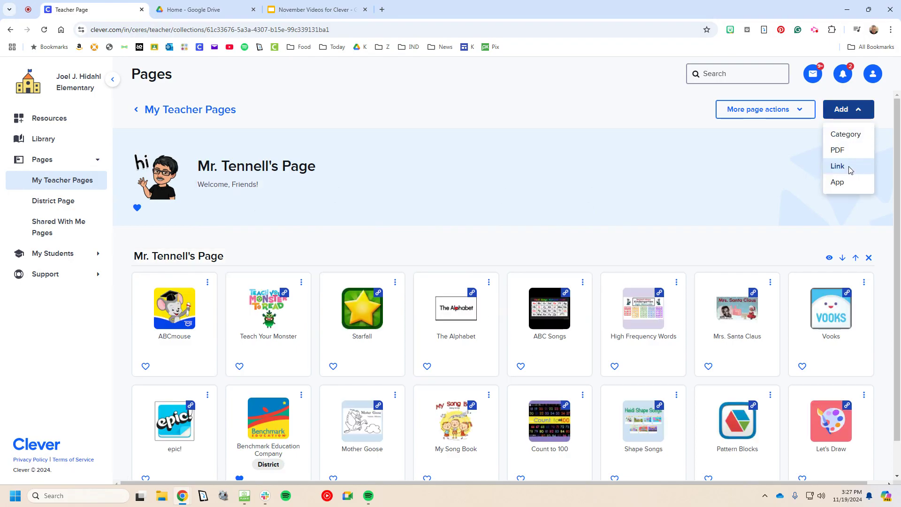
click(837, 166)
Step: Paste the published deck URL, title the link 'November Videos', choose the smiley icon, and save
click(416, 200)
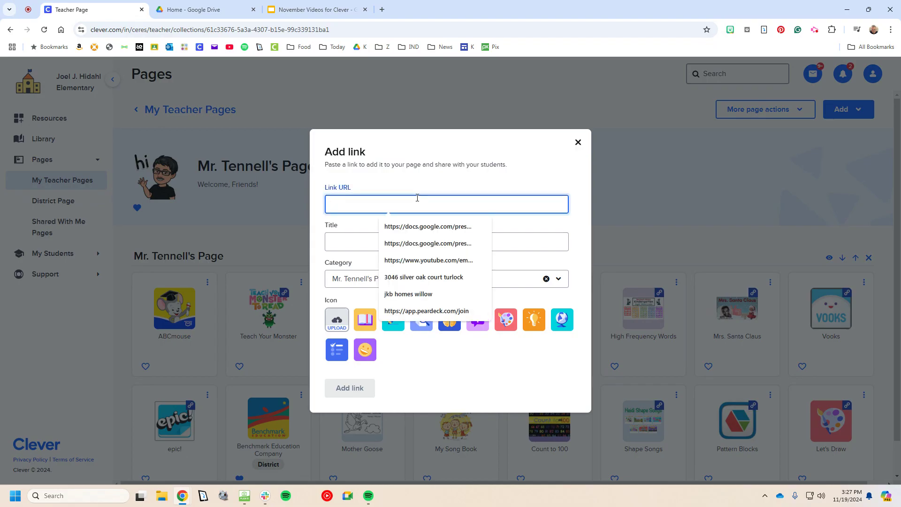
key(ctrl+v)
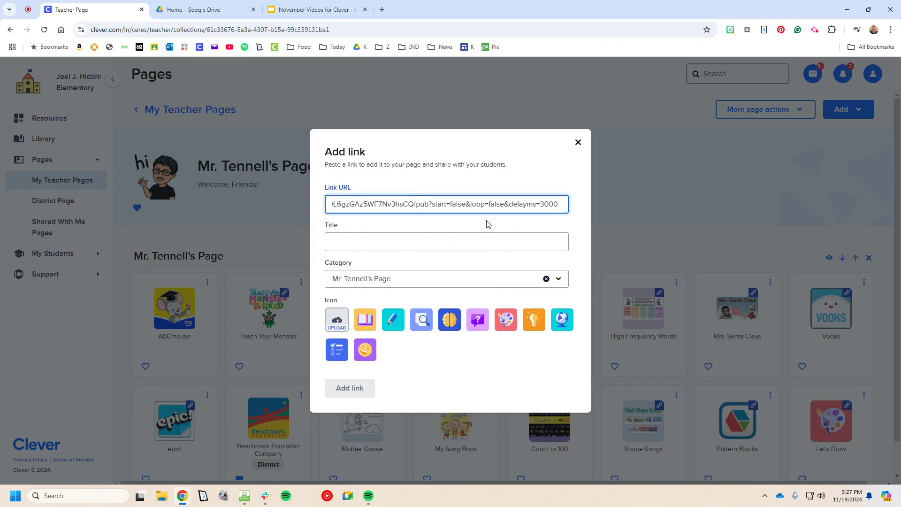
click(436, 240)
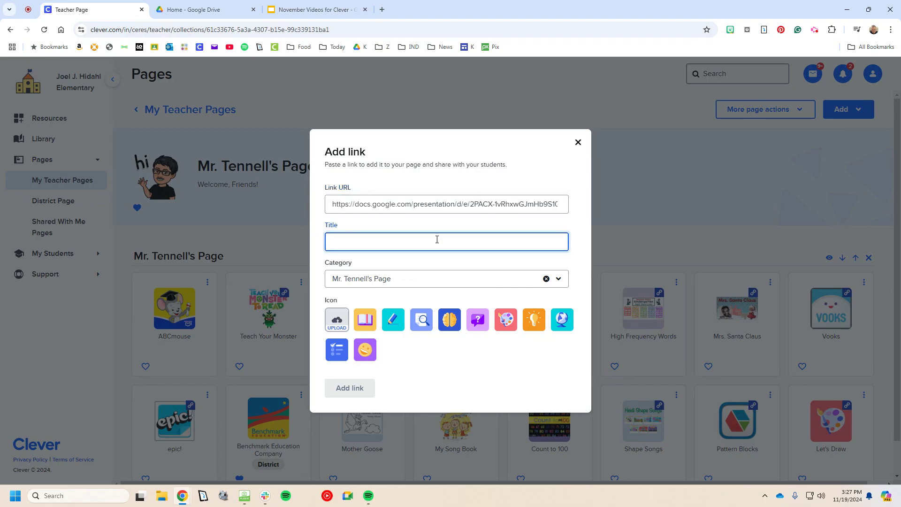
text(November Videos)
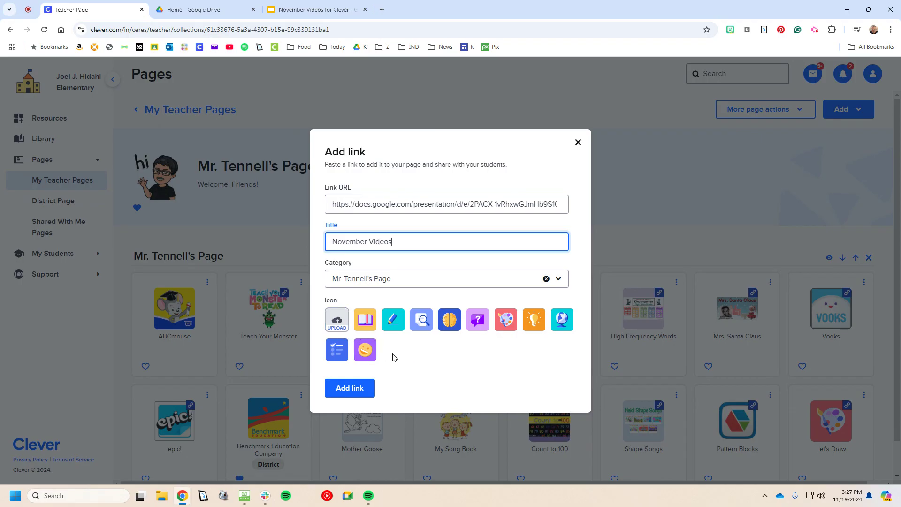
click(373, 357)
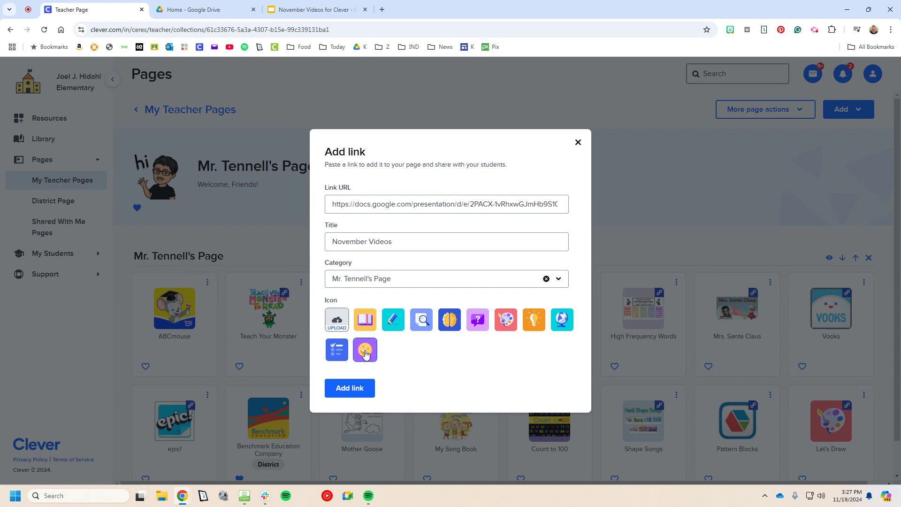
click(351, 392)
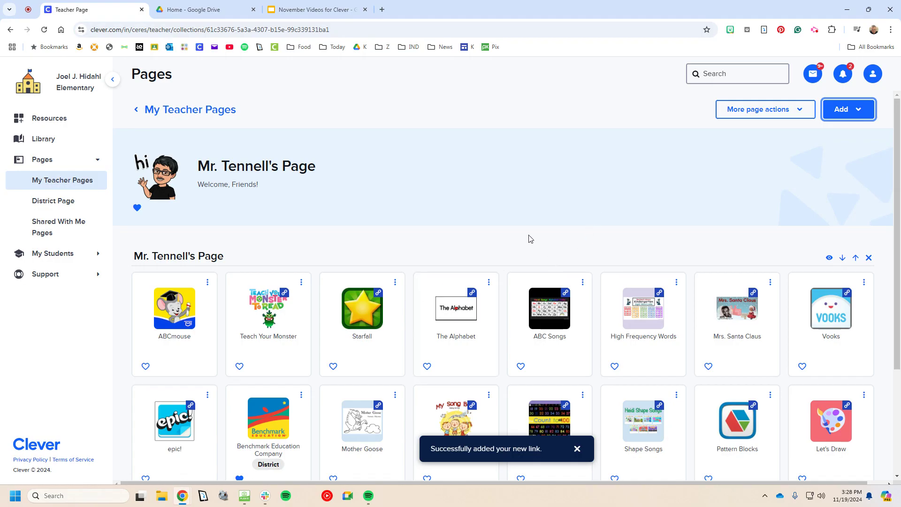
scroll(530, 240, down, 2)
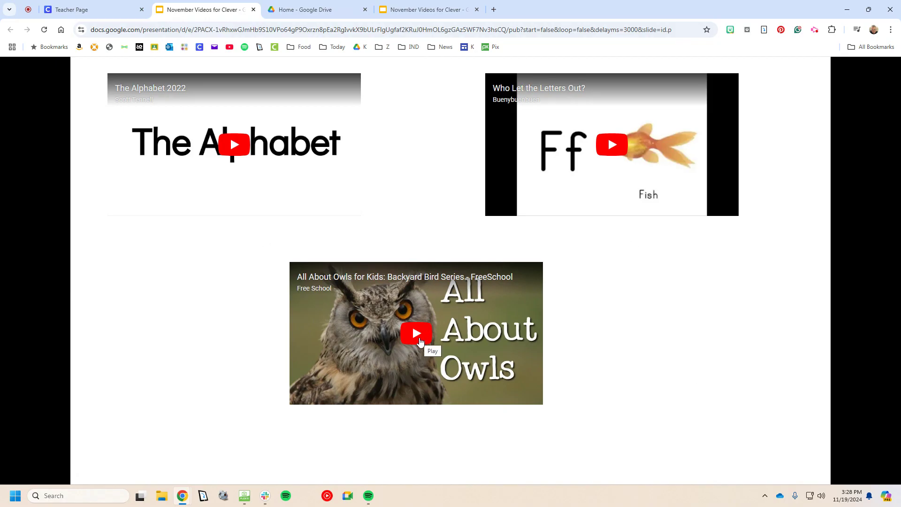
Step: Play and mute the owl video in the published deck, then play 'Who Let the Letters Out?'
click(420, 342)
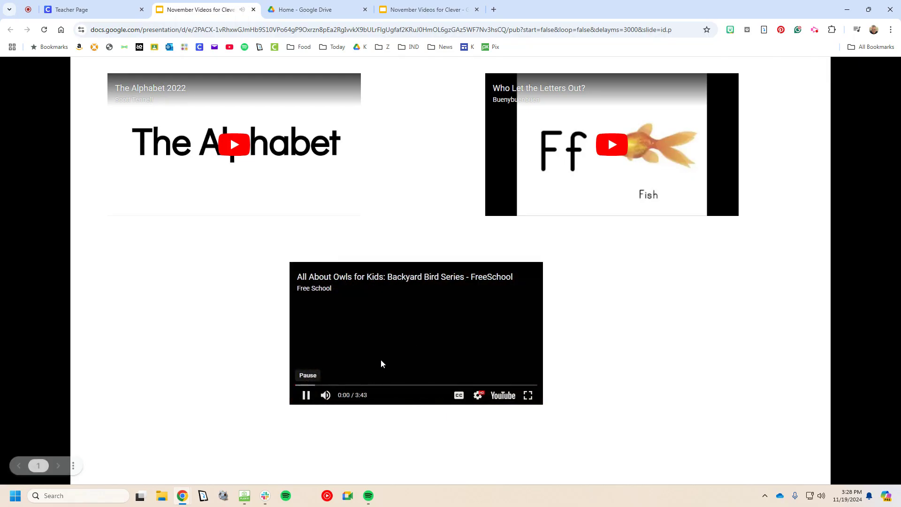
click(343, 396)
mouse_move(325, 396)
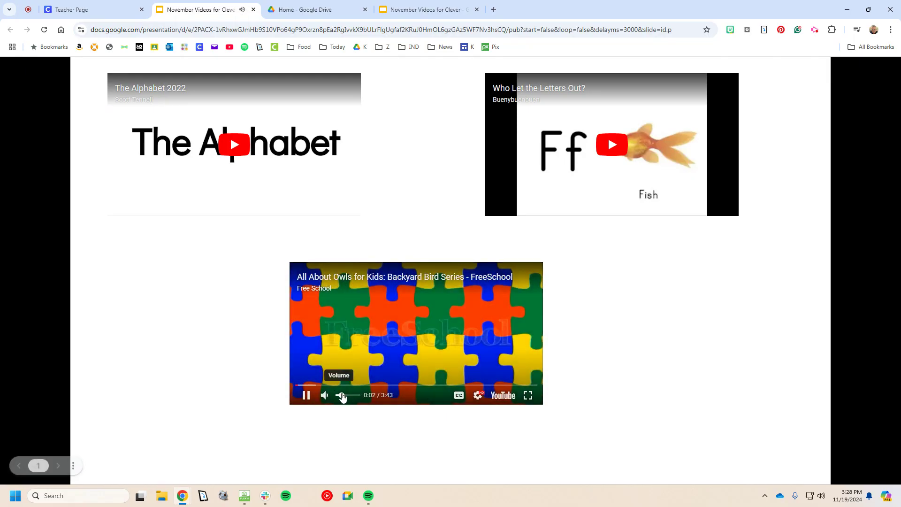
drag(341, 397, 339, 397)
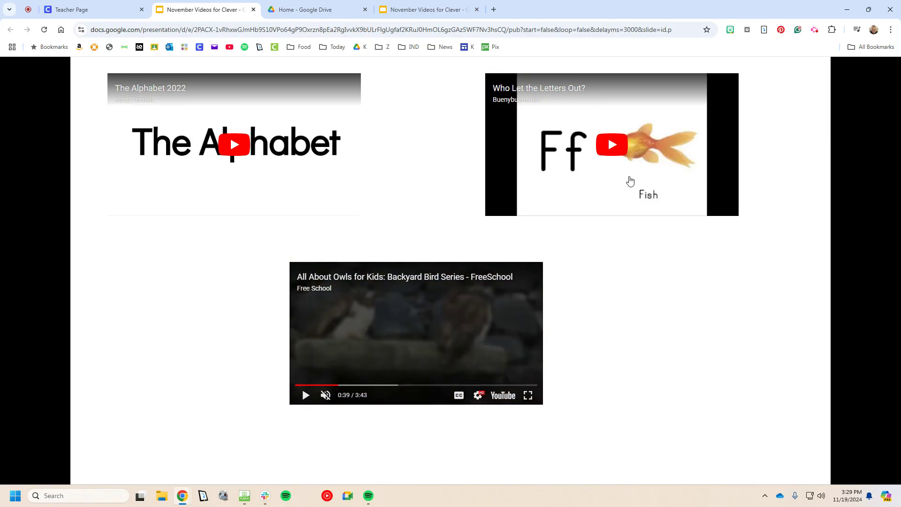
click(623, 150)
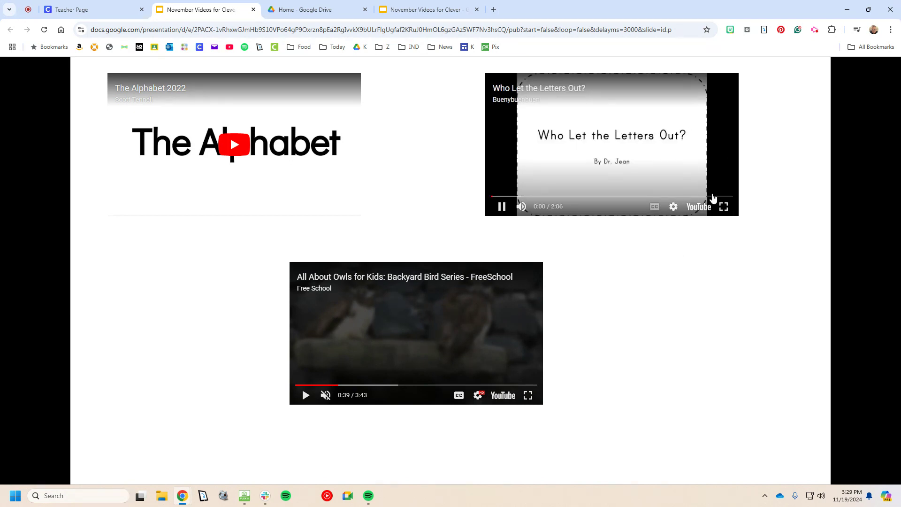